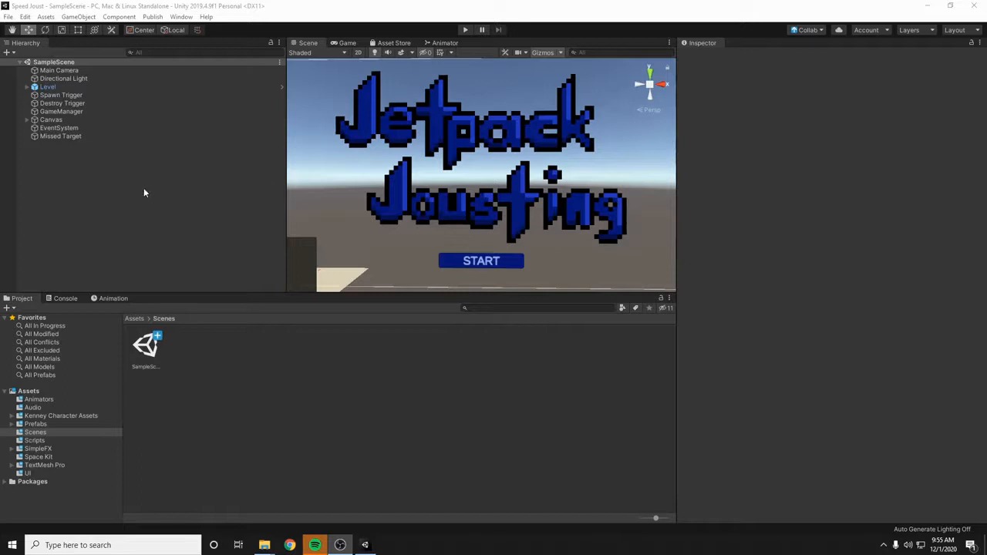
# - Open the build settings and start a PC, Mac & Linux Standalone build with Windows as the target platform
pyautogui.click(8, 16)
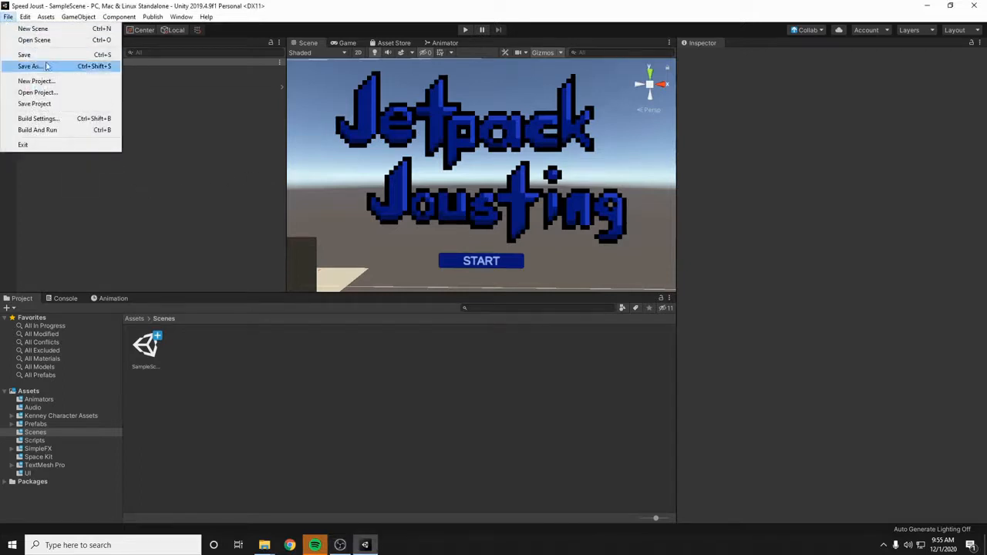
pyautogui.click(43, 119)
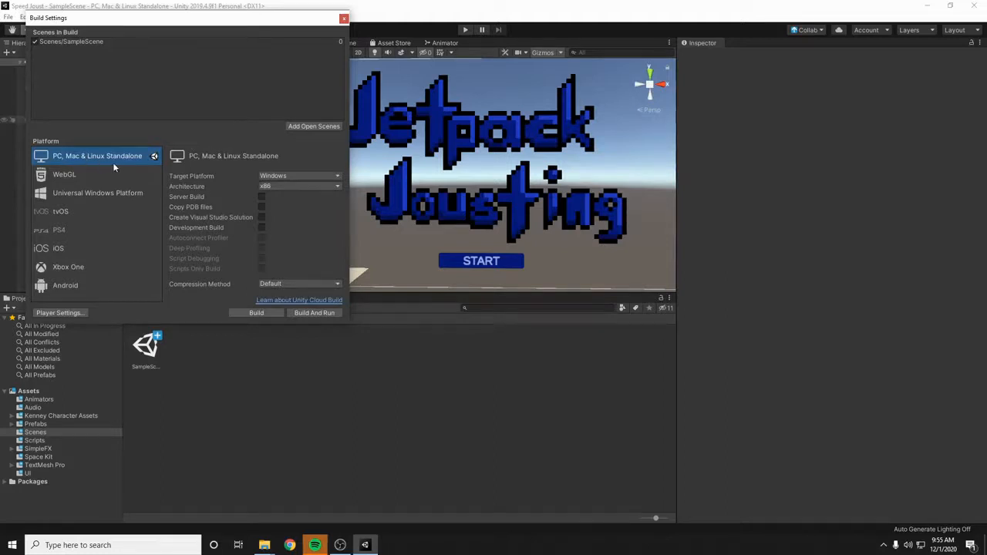
pyautogui.click(300, 176)
pyautogui.click(296, 167)
pyautogui.click(253, 313)
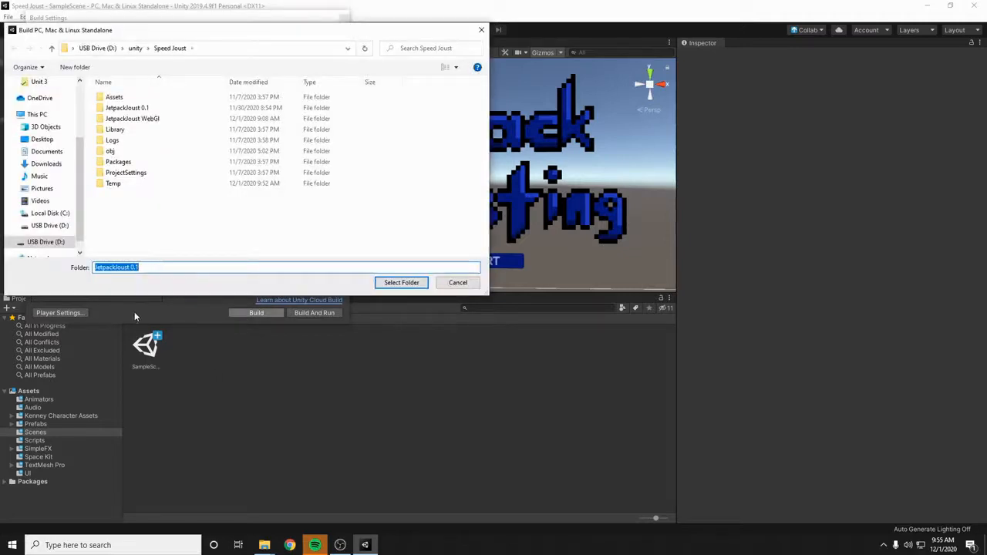
# - Create a folder named JetpackJoustingBuildDemo in the Speed Joust project folder and build the game into it
pyautogui.rightClick(124, 231)
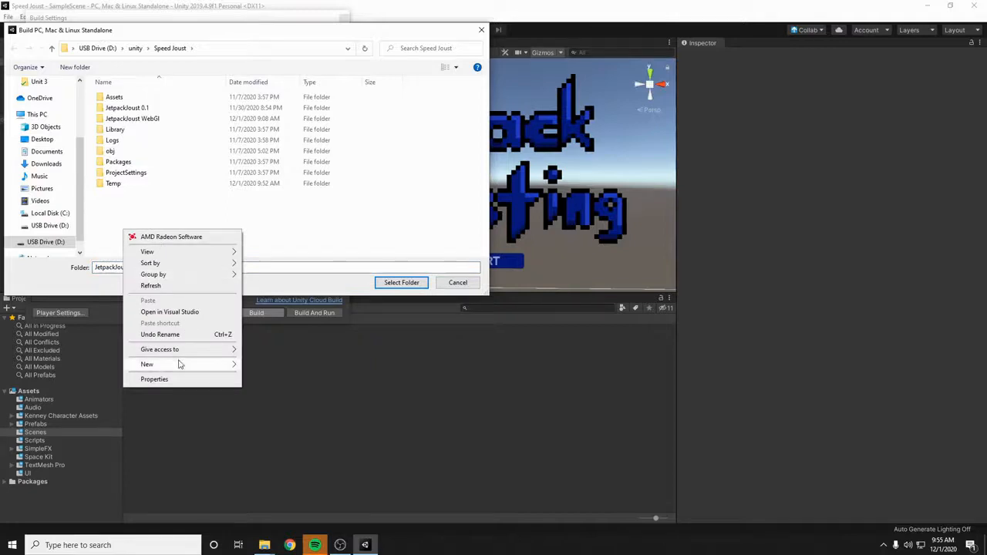
pyautogui.moveTo(186, 365)
pyautogui.click(262, 365)
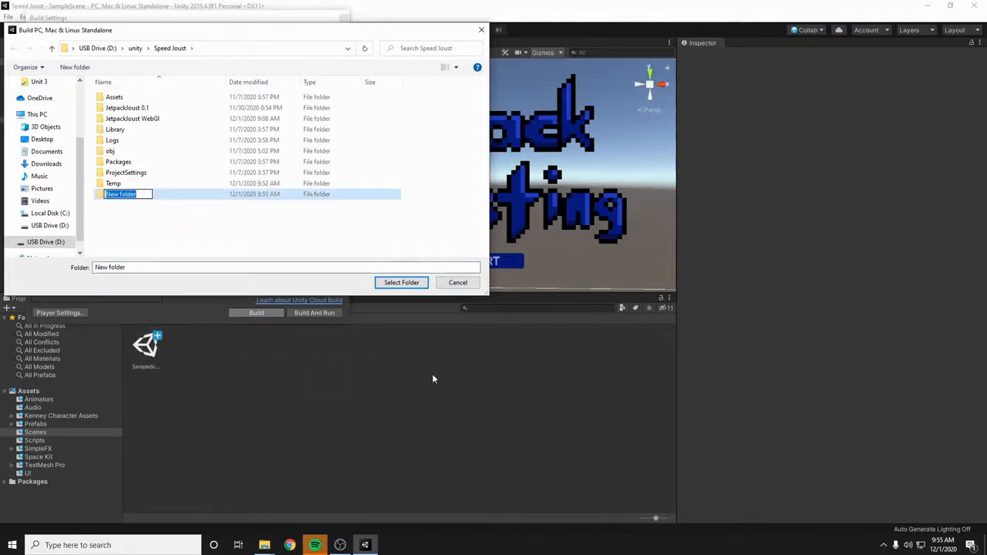
pyautogui.write('Jet')
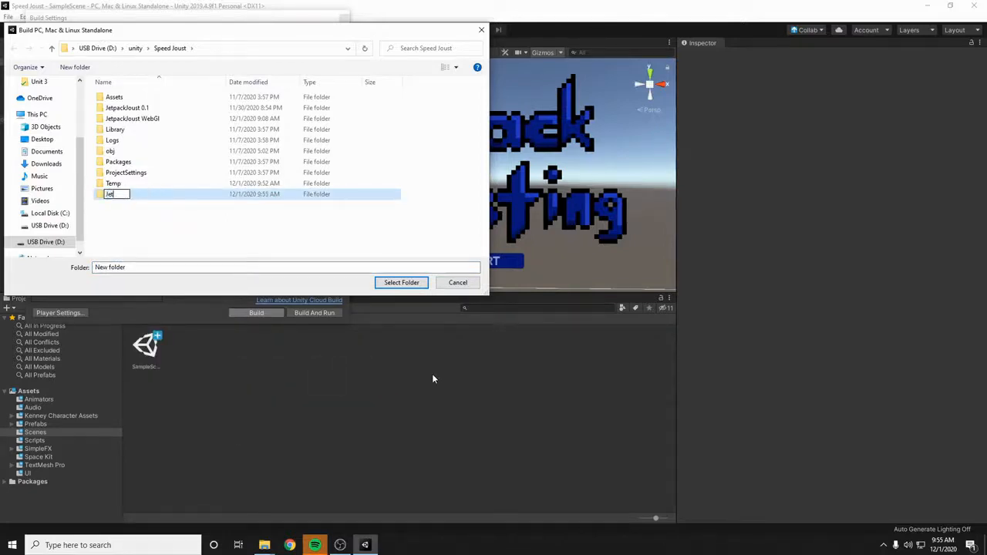
pyautogui.write('packJoustingBuildDe')
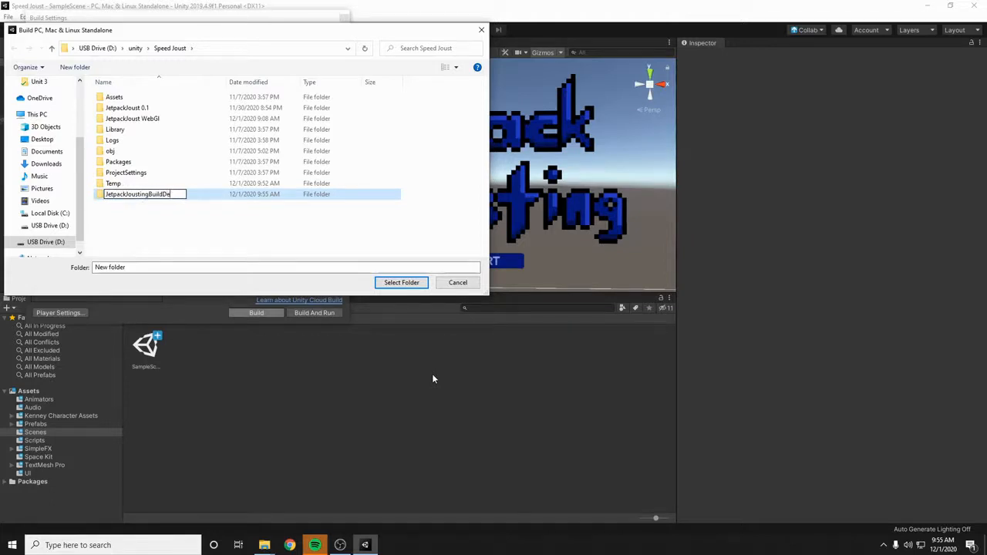
pyautogui.write('mo')
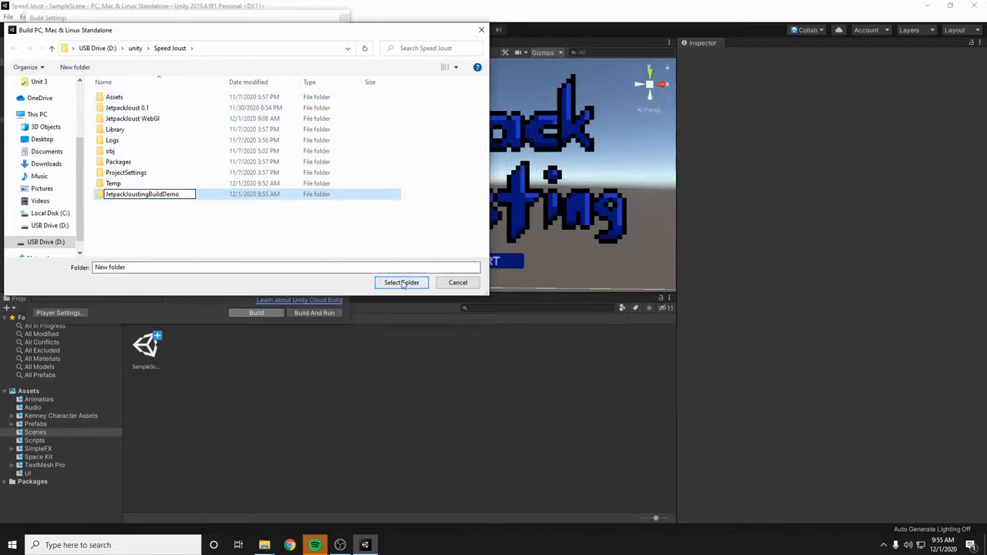
pyautogui.click(315, 229)
pyautogui.click(128, 198)
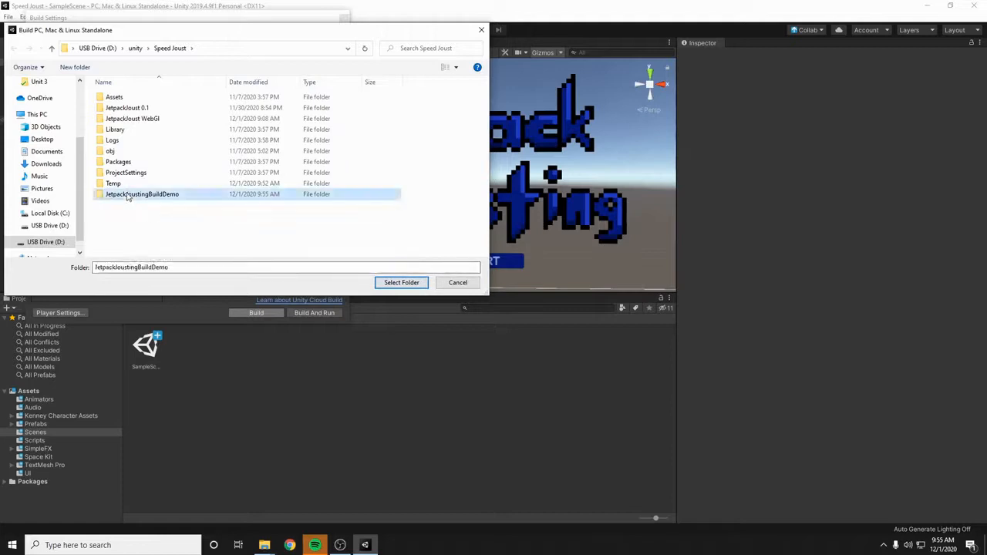
pyautogui.click(406, 284)
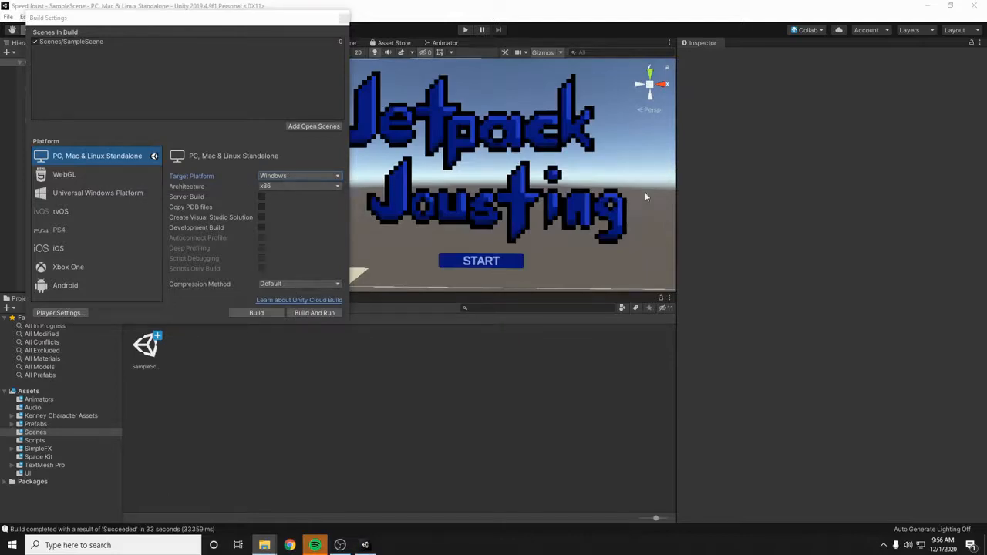
# - Examine the Windows build's files in JetpackJoustingBuildDemo and locate that folder within the Speed Joust project folder
pyautogui.moveTo(986, 158); pyautogui.dragTo(633, 72)
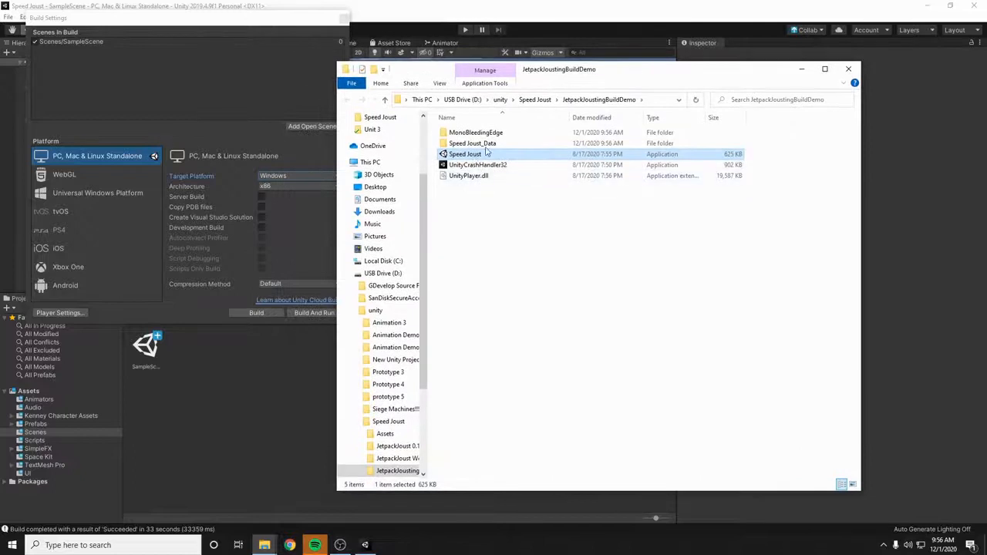
pyautogui.click(528, 103)
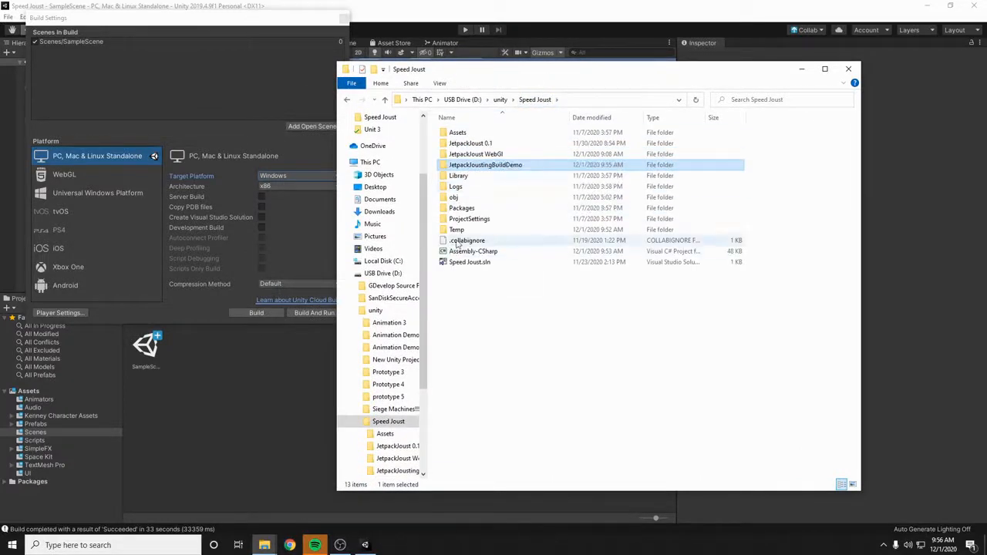
pyautogui.doubleClick(474, 166)
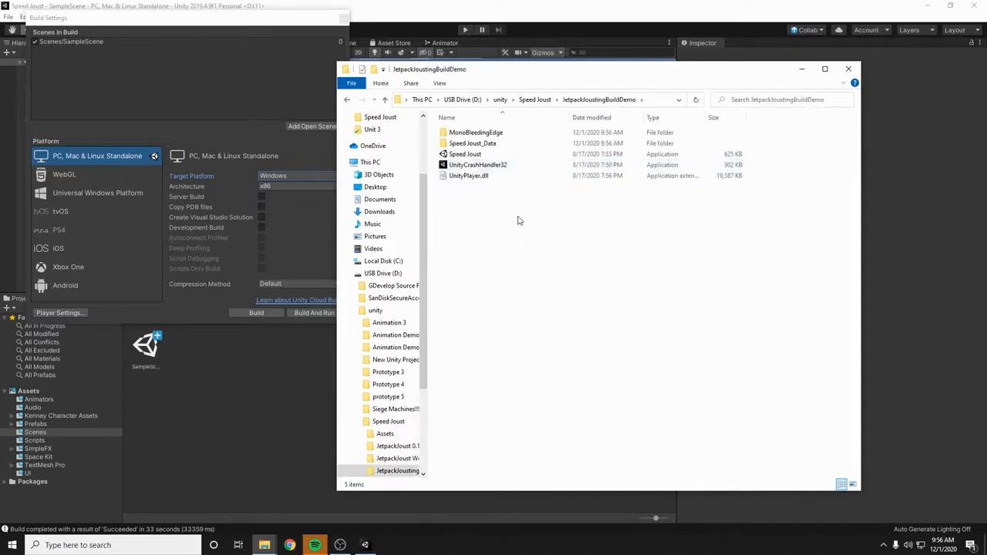
pyautogui.click(460, 156)
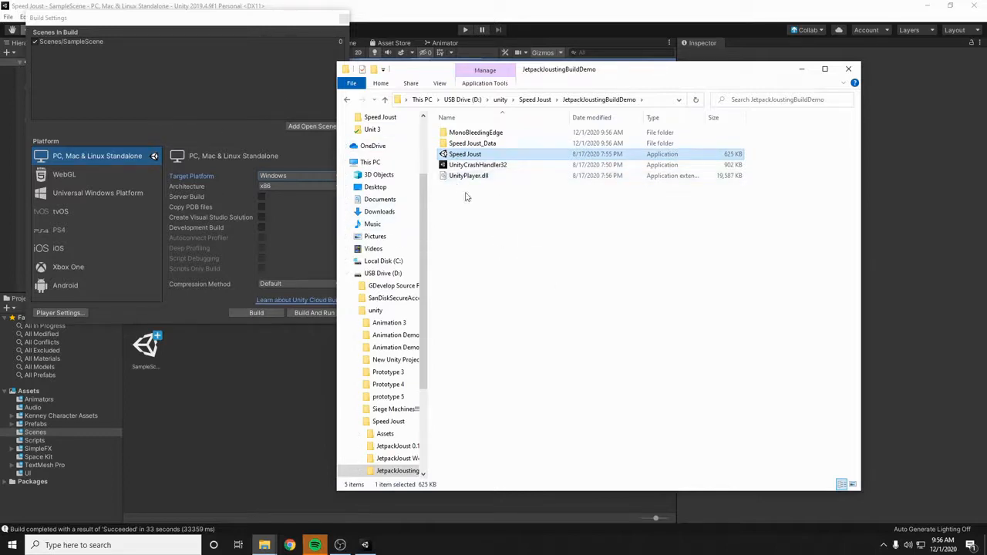
# - Run the built Speed Joust application, playtest a round, and quit back out, closing the build folder window
pyautogui.doubleClick(483, 154)
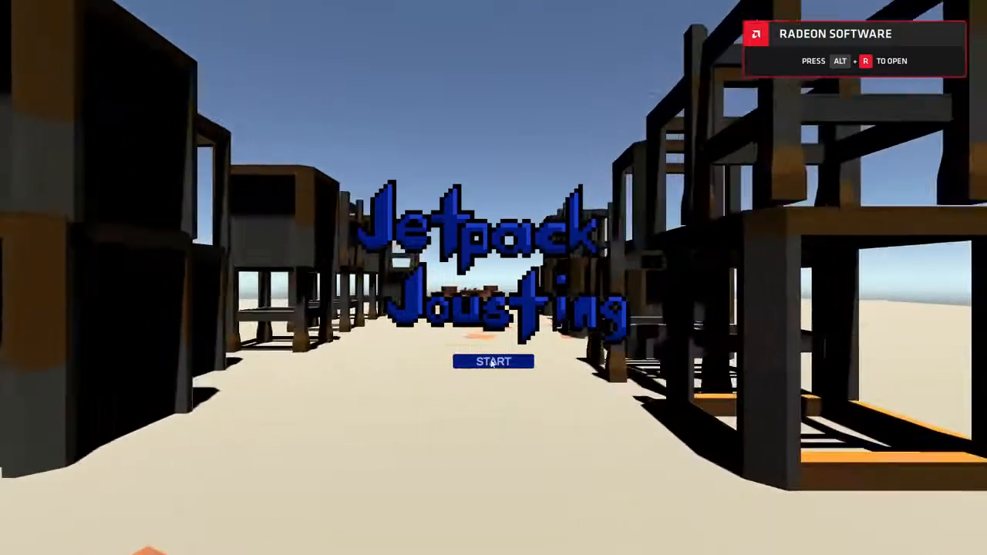
pyautogui.click(494, 360)
pyautogui.press('w')
pyautogui.press('d')
pyautogui.press('s')
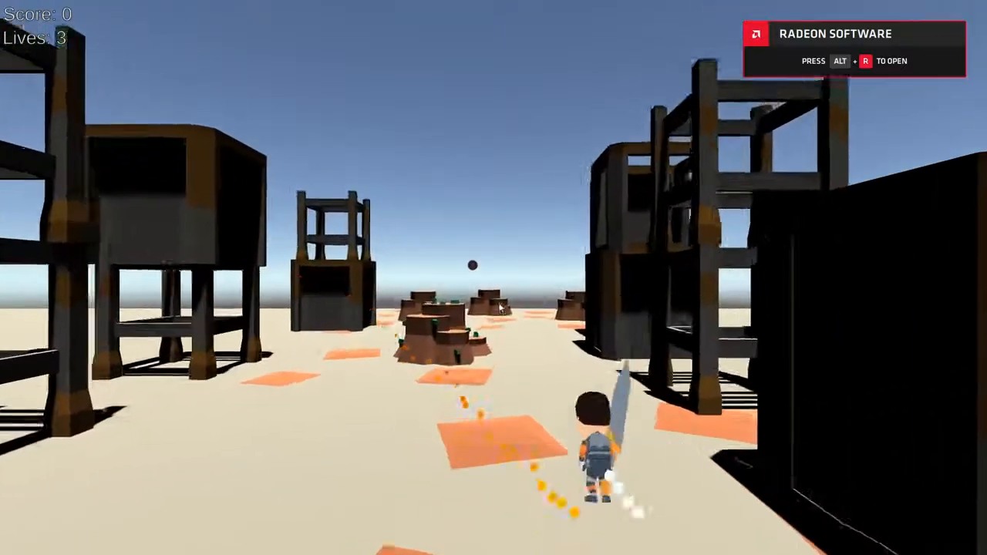
pyautogui.press('w')
pyautogui.press('a')
pyautogui.press('s')
pyautogui.press('d')
pyautogui.press('w')
pyautogui.press('a')
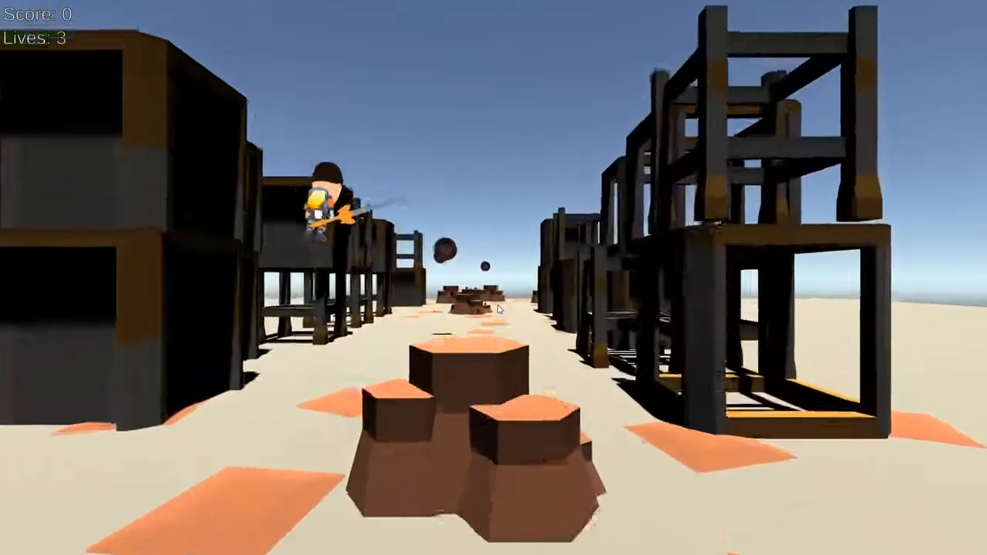
pyautogui.press('s')
pyautogui.press('a')
pyautogui.press('a')
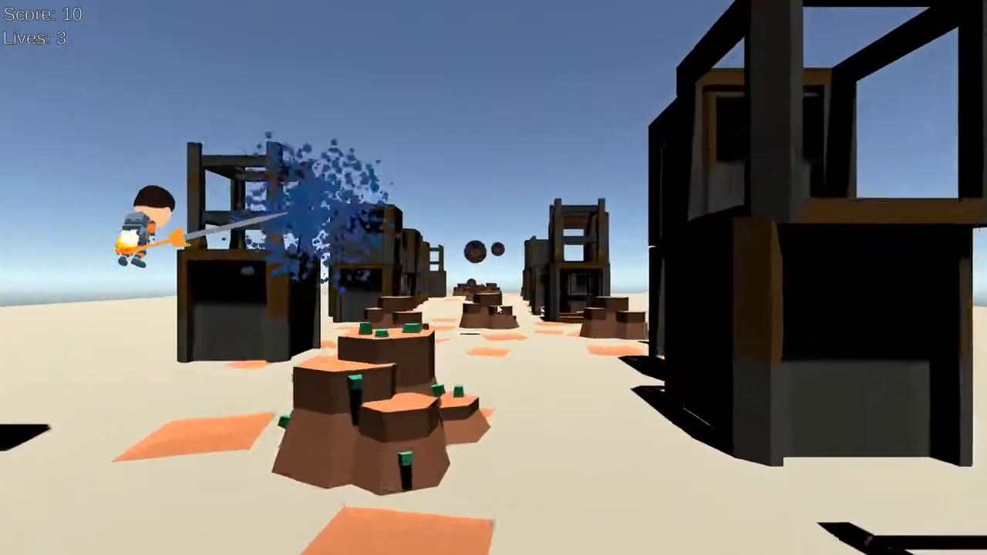
pyautogui.hotkey('alt', 'F4')
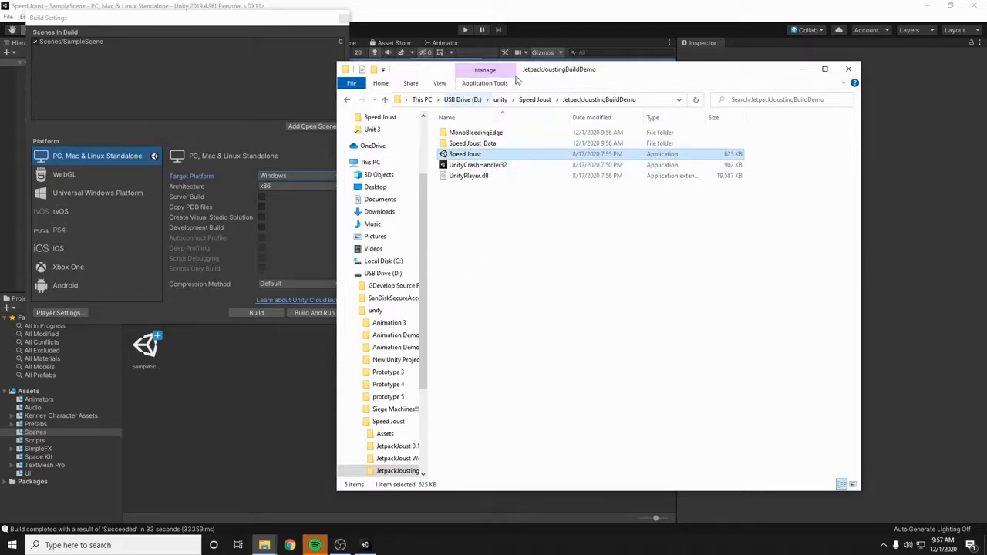
pyautogui.click(851, 70)
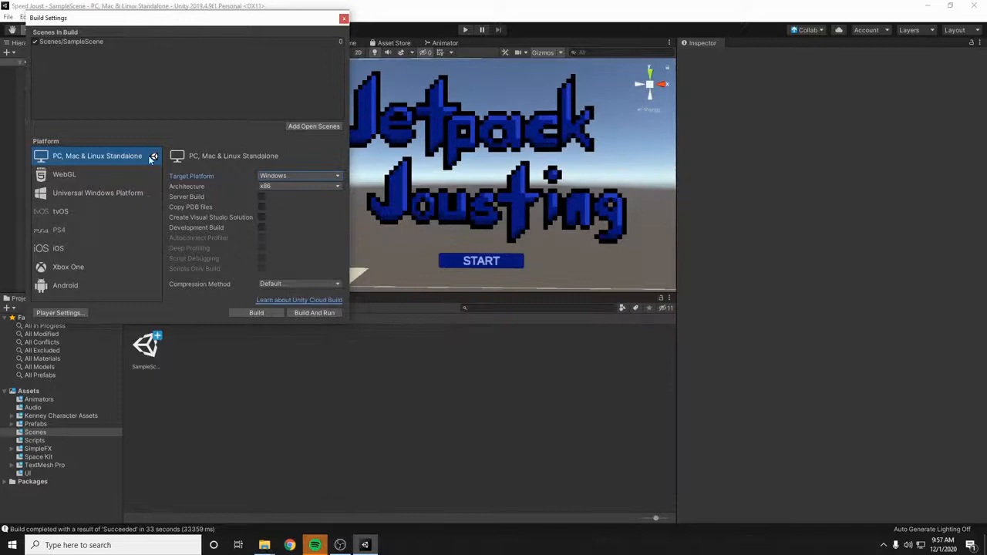
# - Switch the build platform to WebGL and start a build without running it
pyautogui.click(56, 176)
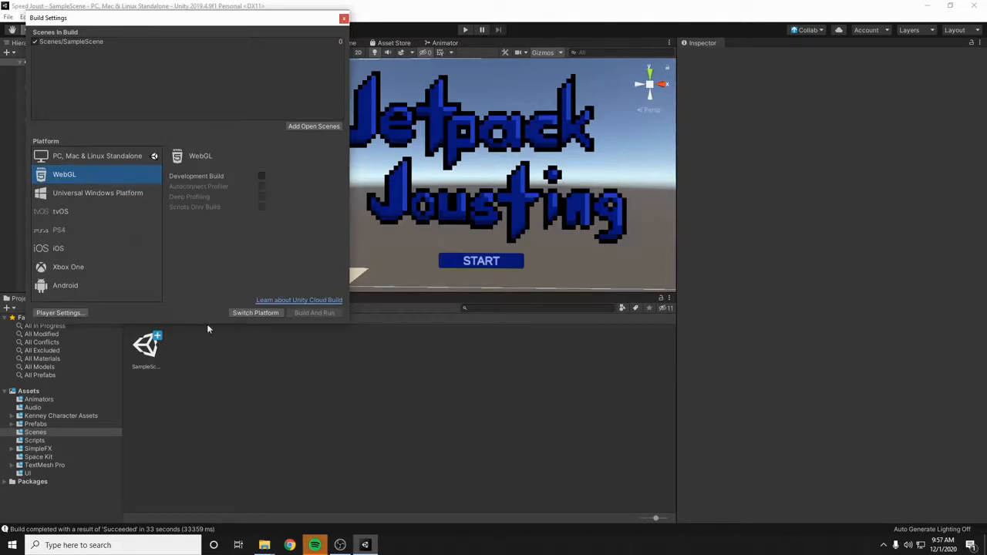
pyautogui.click(256, 313)
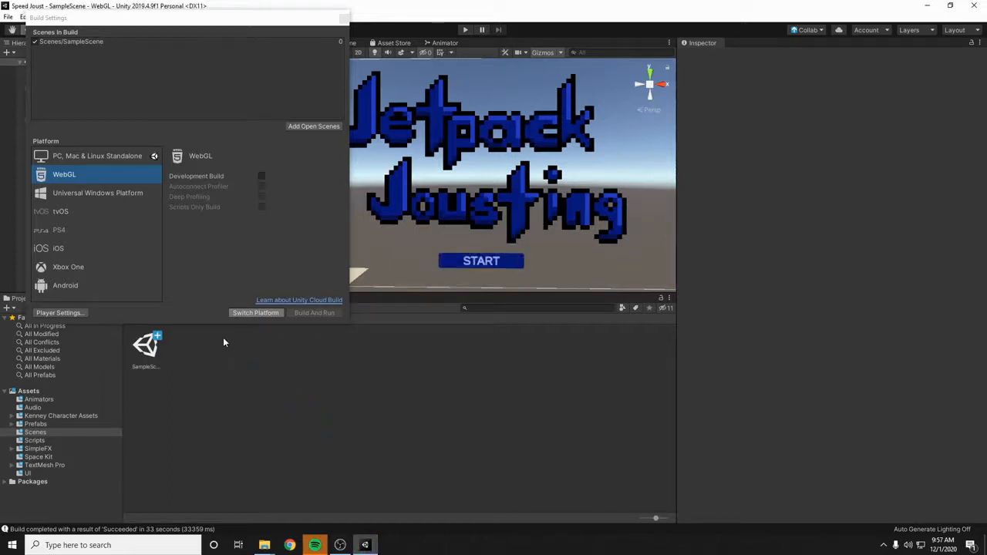
pyautogui.click(314, 312)
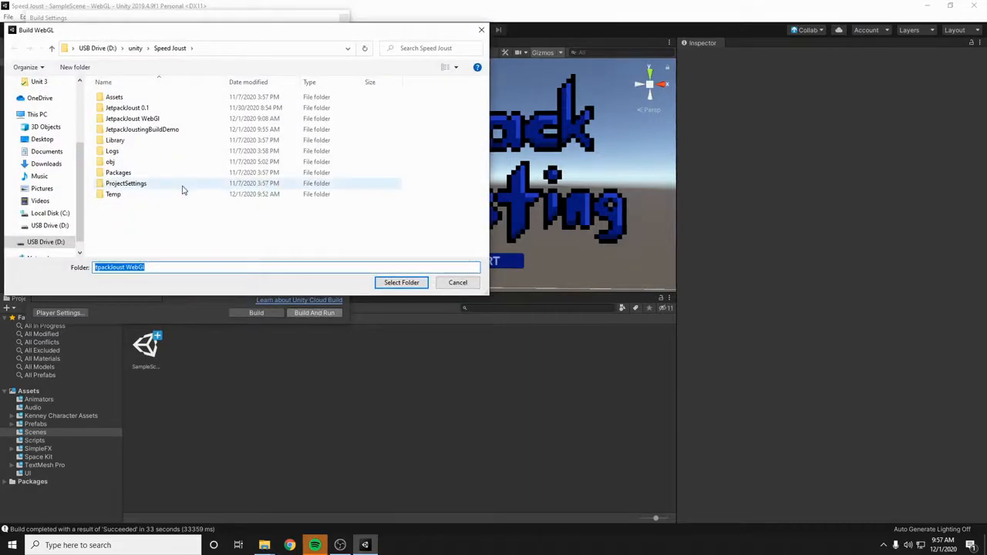
pyautogui.click(457, 283)
pyautogui.click(256, 313)
# - Try to name JetpackJoustWebDemo directly as the destination folder for the WebGL build
pyautogui.moveTo(157, 266); pyautogui.dragTo(26, 283)
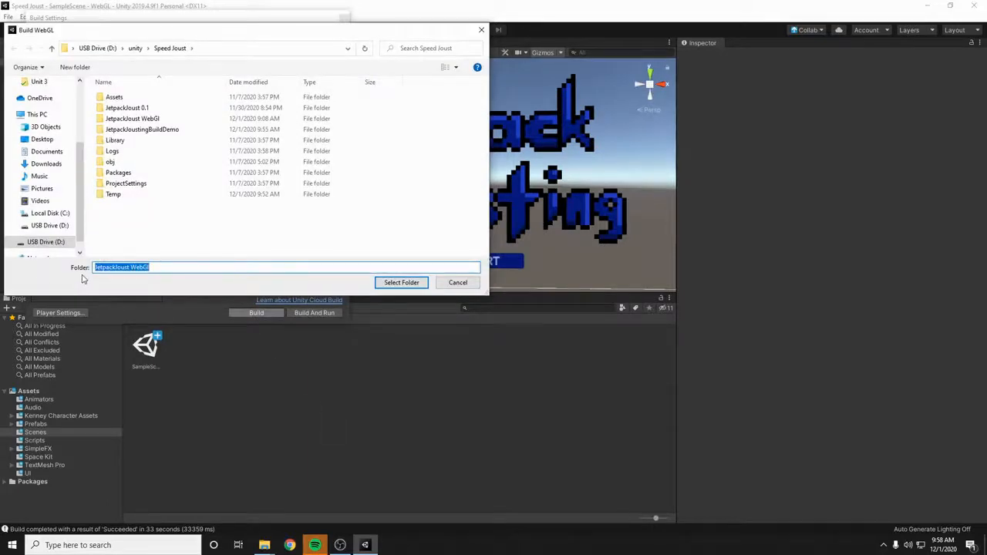
pyautogui.write('Jetpack')
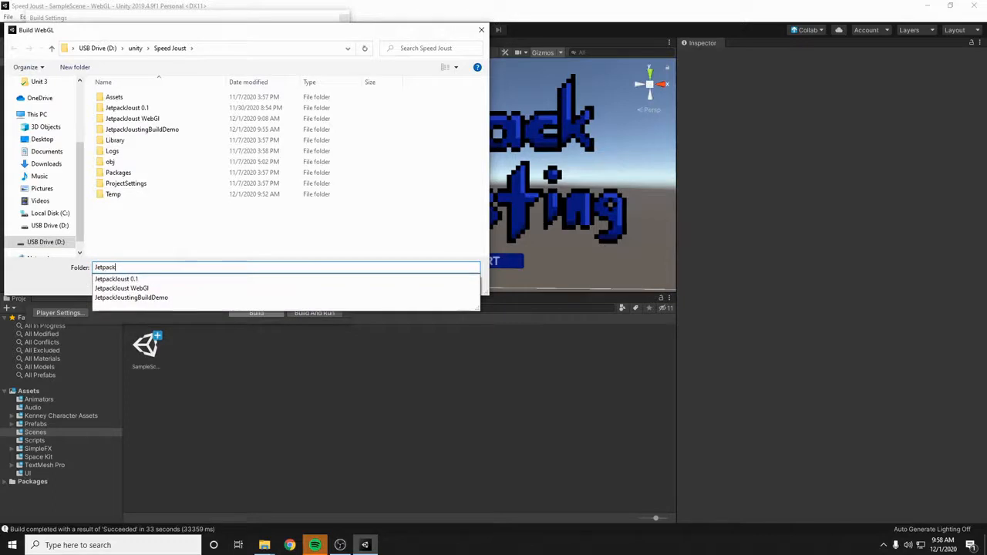
pyautogui.write('JoustWebDemo')
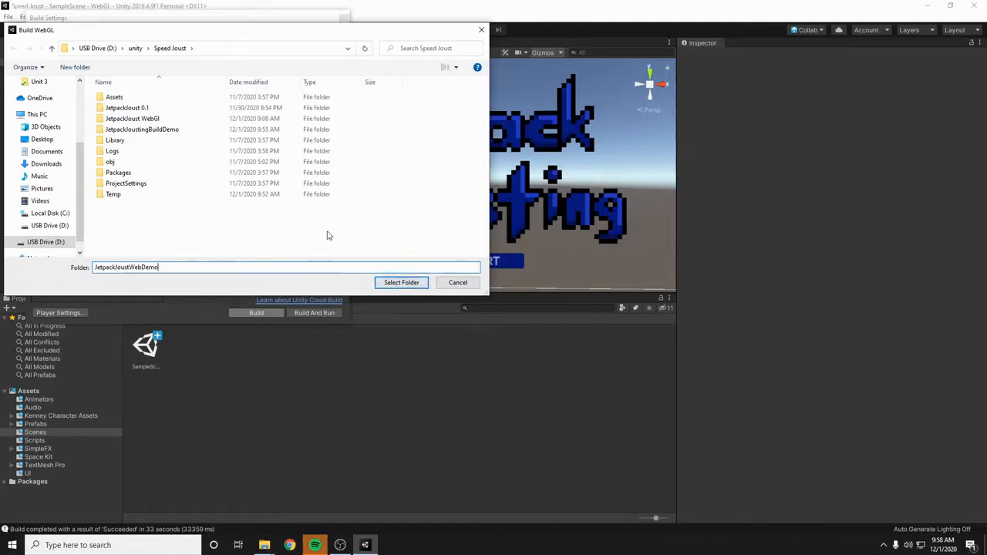
pyautogui.press('Return')
pyautogui.click(556, 276)
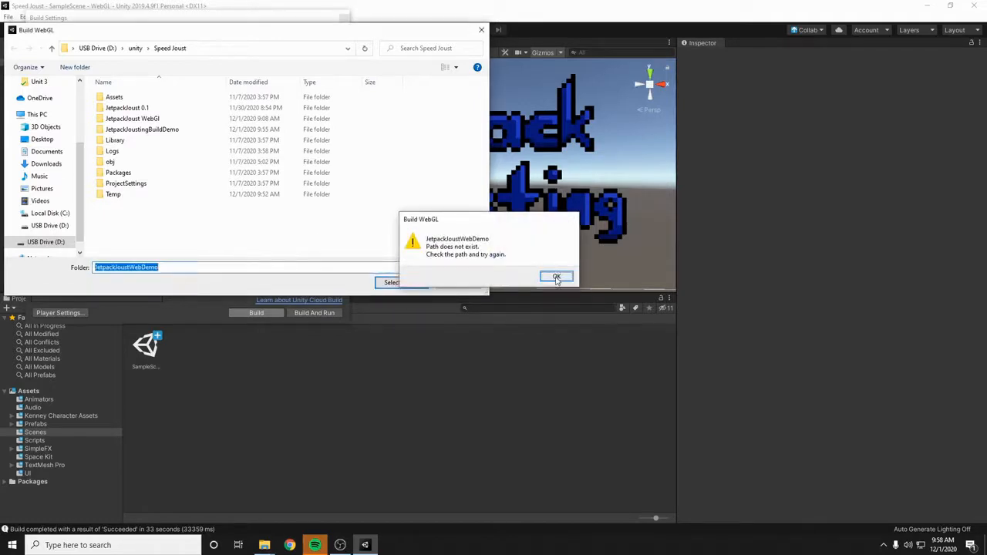
# - Create a folder named JetpackJoustWebDemo in the Speed Joust project folder and build the WebGL version into it
pyautogui.rightClick(177, 211)
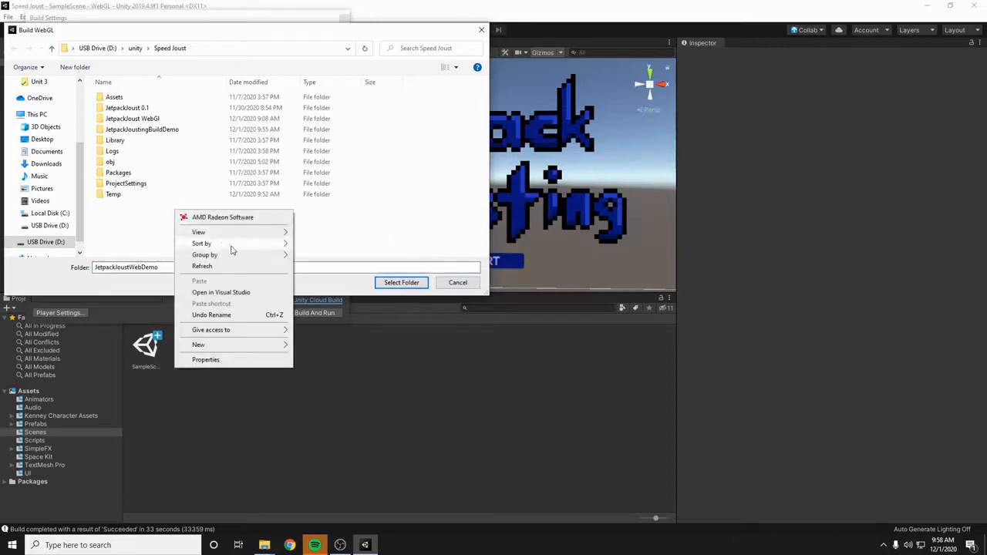
pyautogui.moveTo(214, 346)
pyautogui.click(308, 347)
pyautogui.write('J')
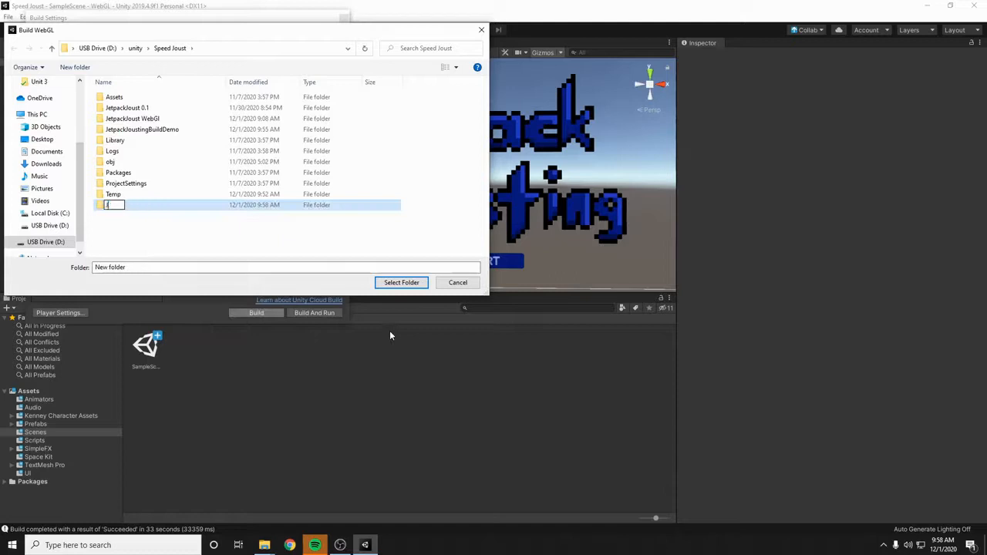
pyautogui.write('etpackJoustWebDemo')
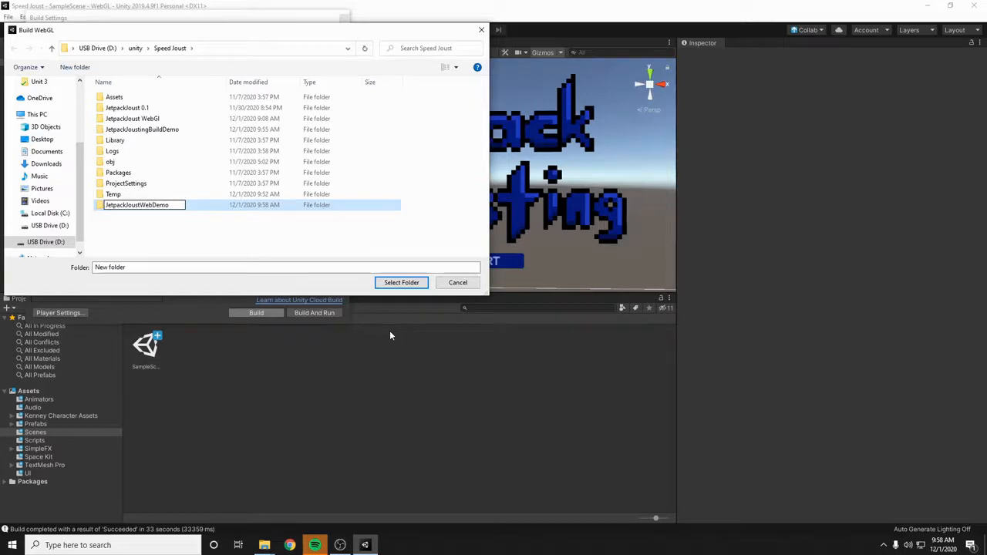
pyautogui.press('Return')
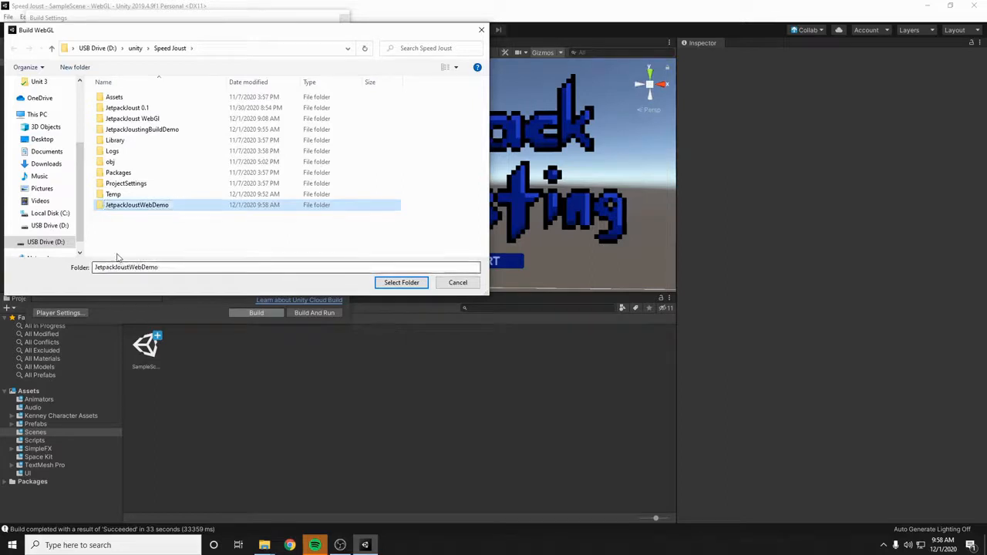
pyautogui.click(382, 284)
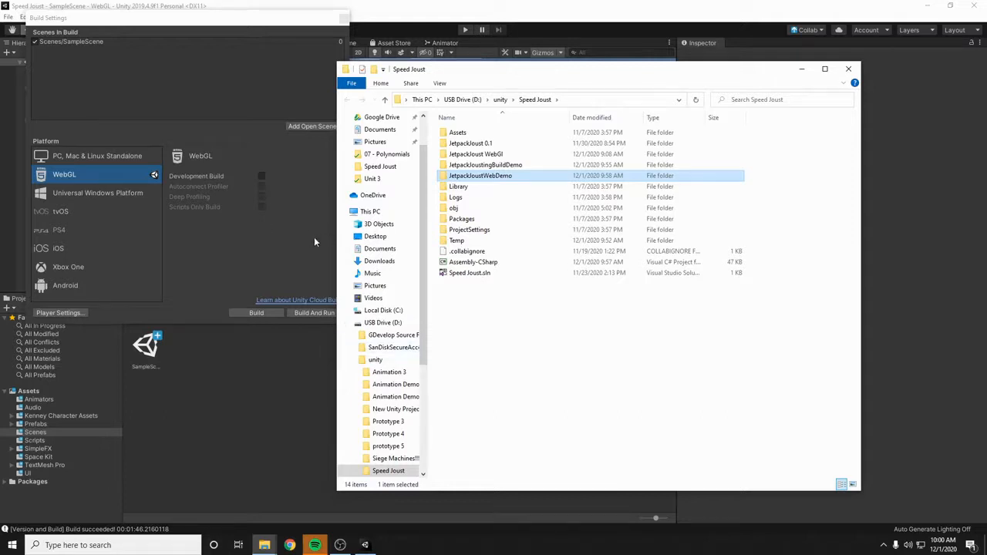
pyautogui.click(473, 177)
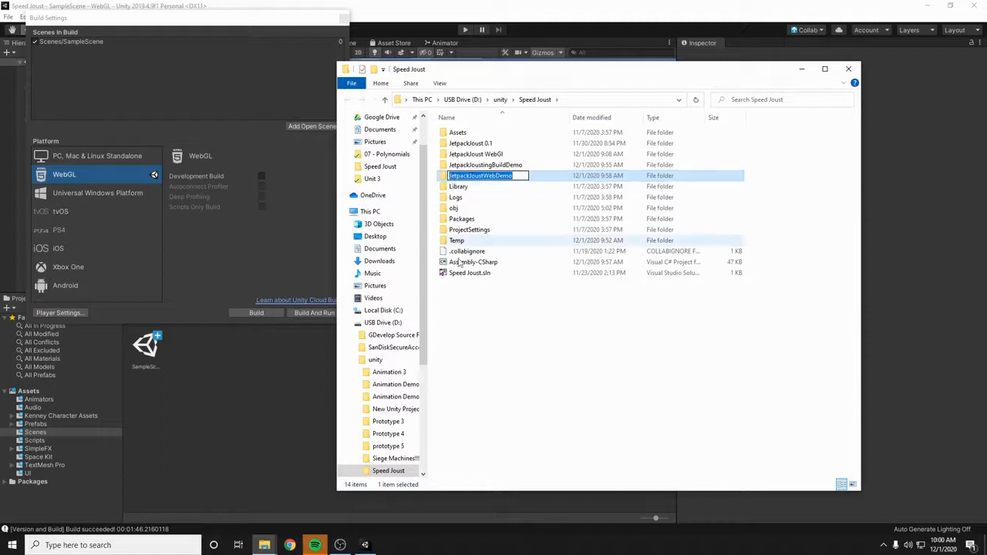
pyautogui.click(506, 320)
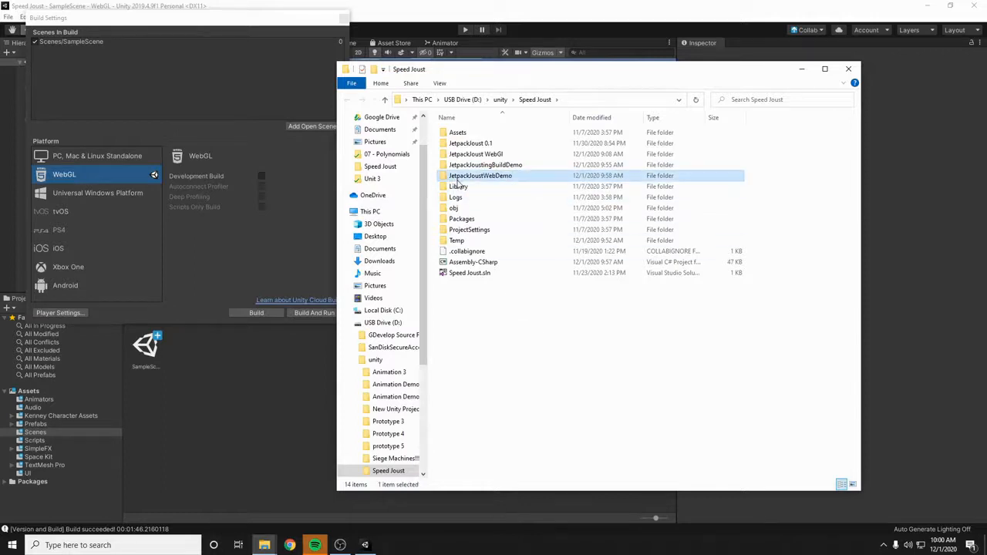
pyautogui.click(454, 179)
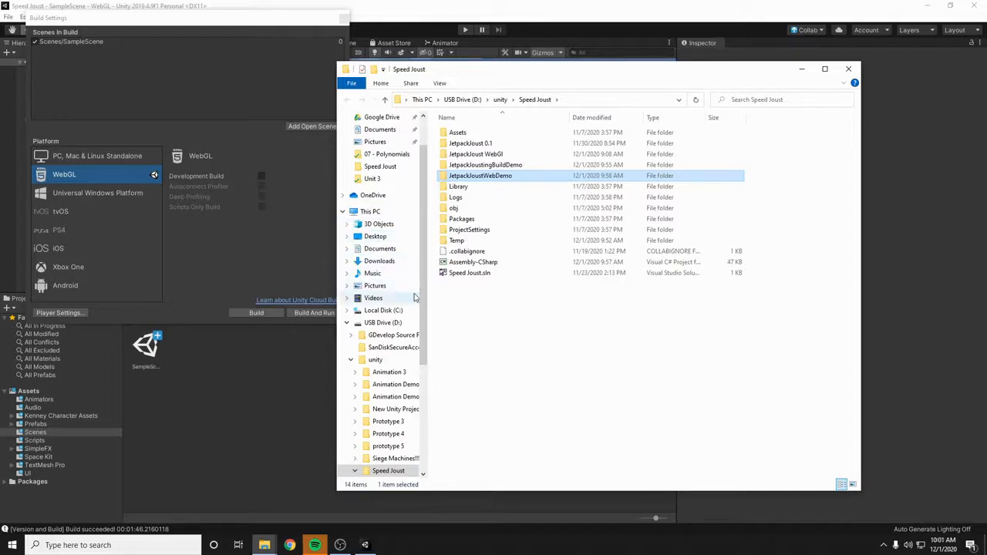
# - Open a new Chrome window and arrange it side by side with the Speed Joust folder window
pyautogui.moveTo(584, 74); pyautogui.dragTo(688, 112)
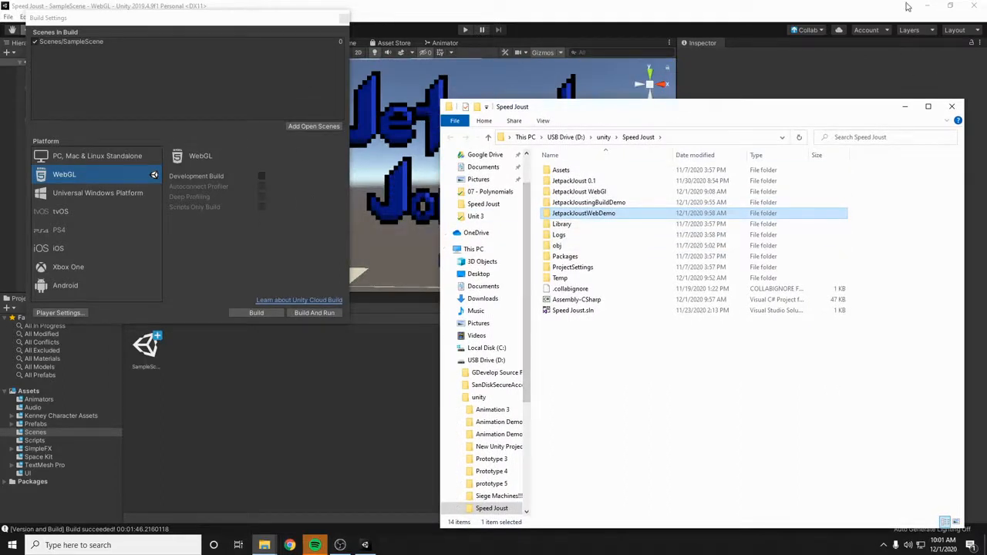
pyautogui.click(291, 546)
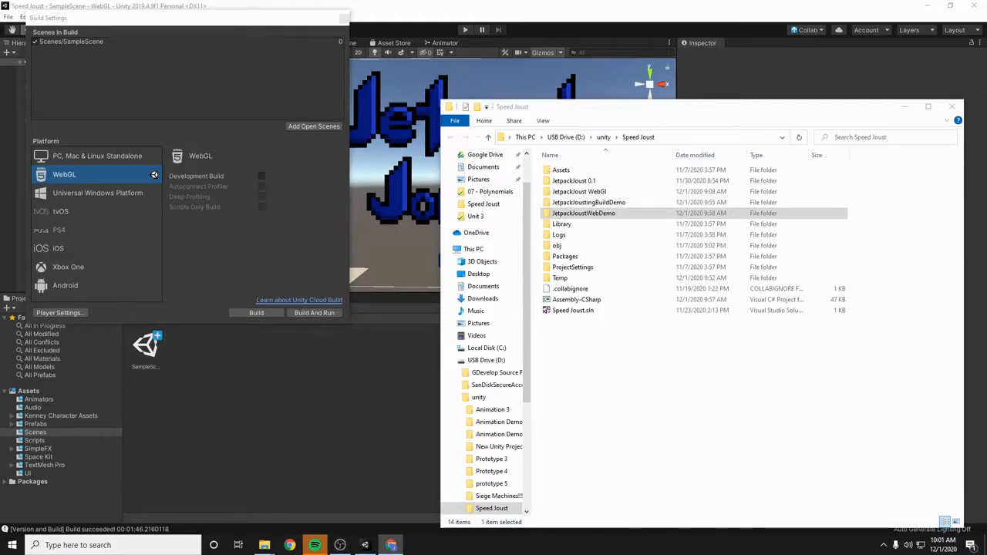
pyautogui.moveTo(634, 228); pyautogui.dragTo(2, 143)
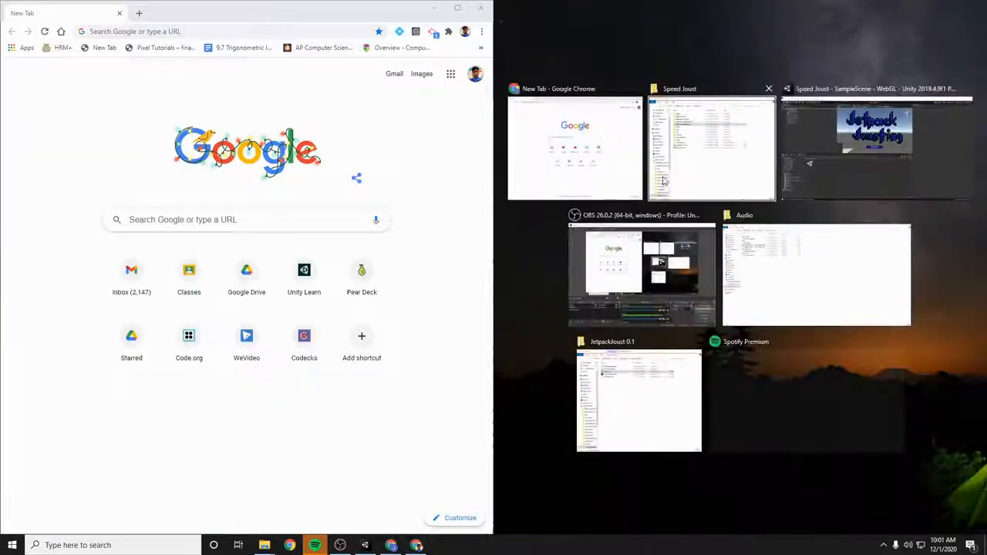
pyautogui.click(698, 195)
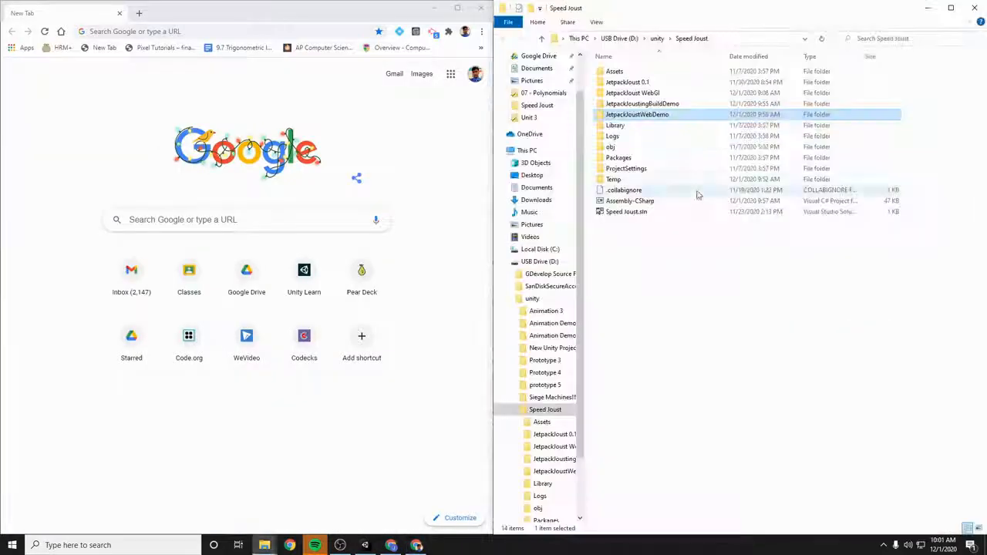
# - Go to simmer.io in the browser and look through the Editor's Choice games on its home page
pyautogui.click(210, 32)
pyautogui.write('s')
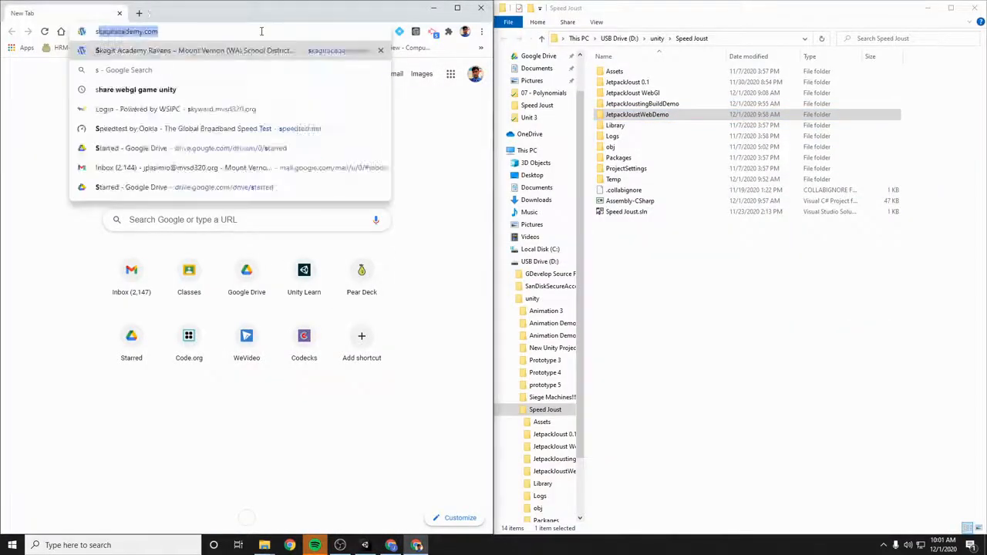
pyautogui.write('immer.io')
pyautogui.press('Return')
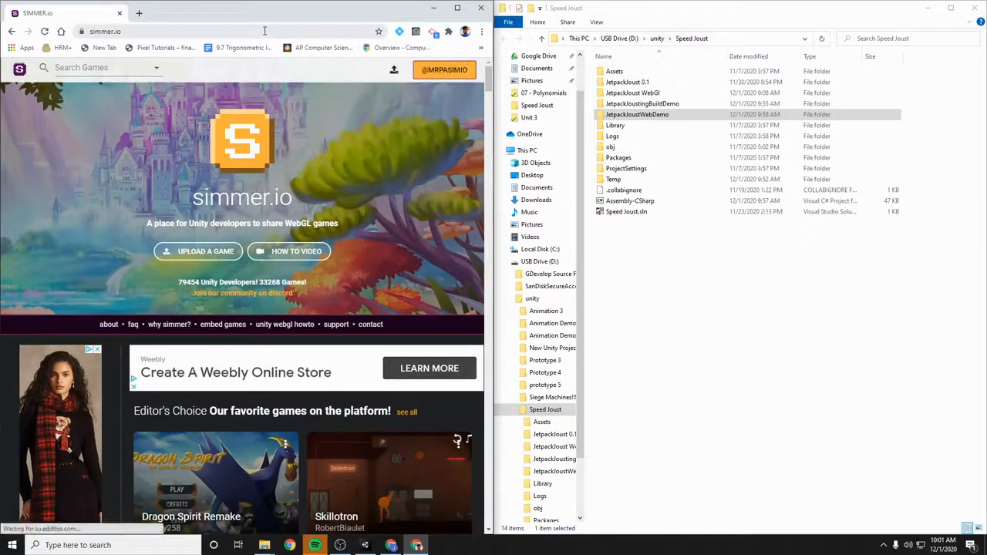
pyautogui.scroll(-3, 261, 426)
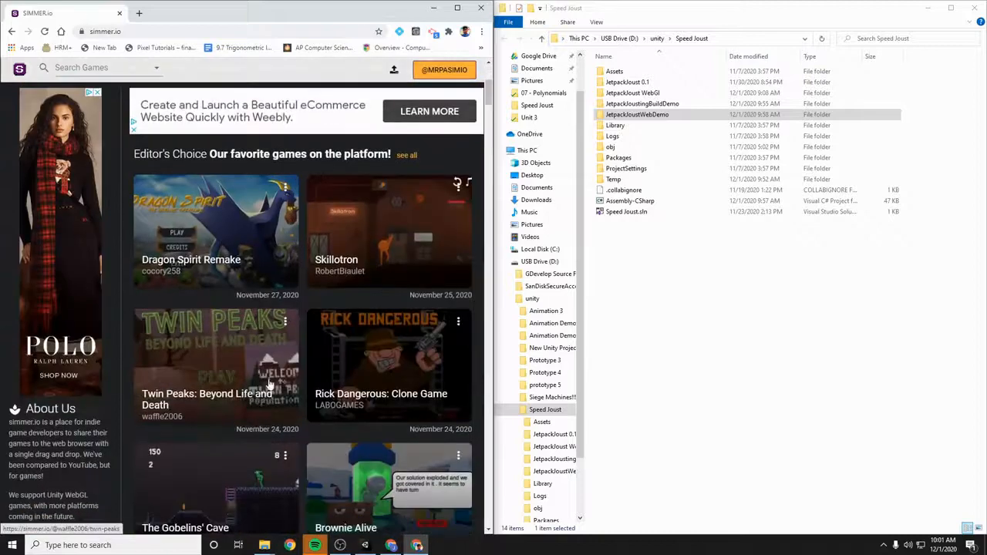
pyautogui.scroll(-3, 266, 401)
pyautogui.scroll(-3, 273, 320)
pyautogui.scroll(-4, 274, 324)
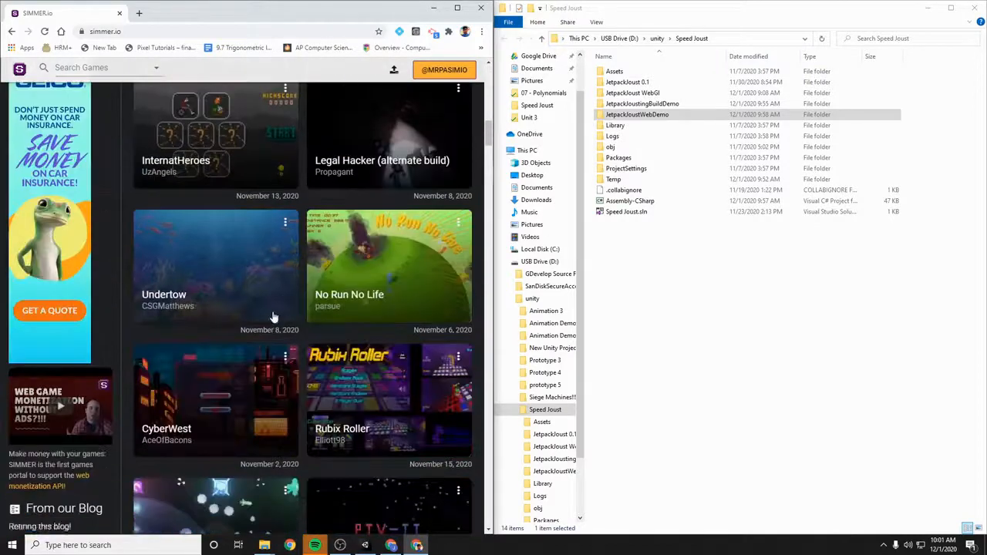
pyautogui.scroll(-4, 266, 324)
pyautogui.scroll(15, 264, 326)
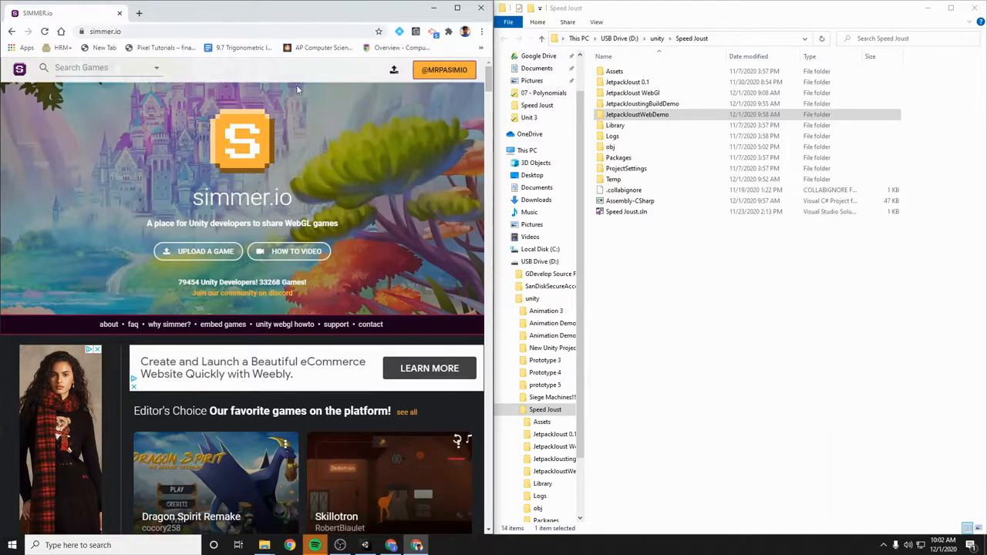
# - Open the simmer.io upload page and upload the JetpackJoustWebDemo build folder to it
pyautogui.click(394, 72)
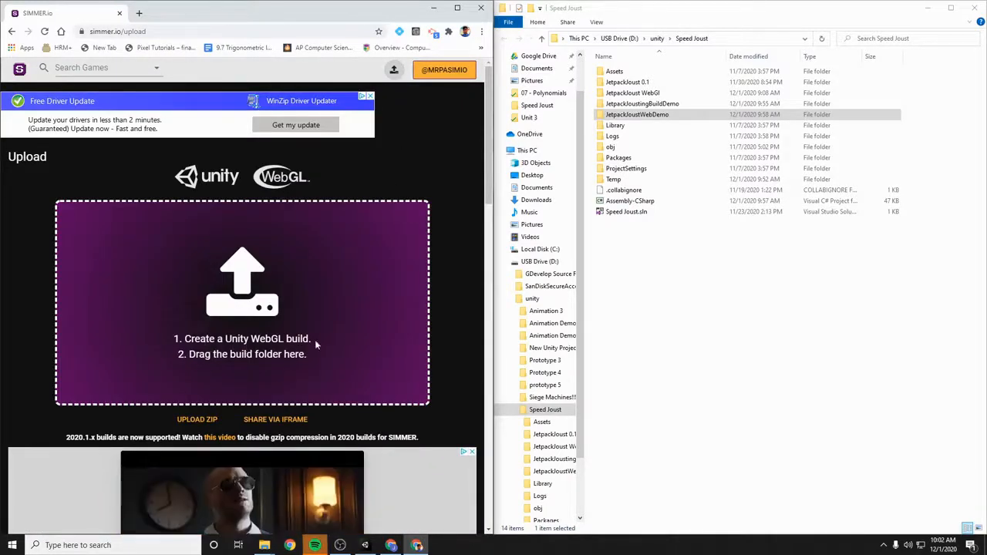
pyautogui.click(636, 115)
pyautogui.moveTo(635, 115); pyautogui.dragTo(321, 305)
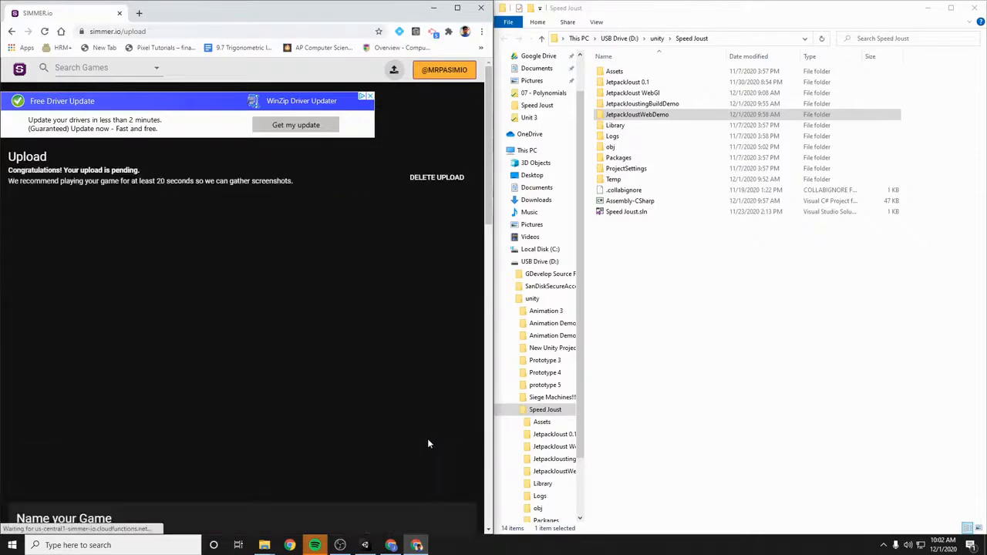
# - Check the size of the JetpackJoustWebDemo folder in its properties, leaving them unchanged
pyautogui.rightClick(638, 116)
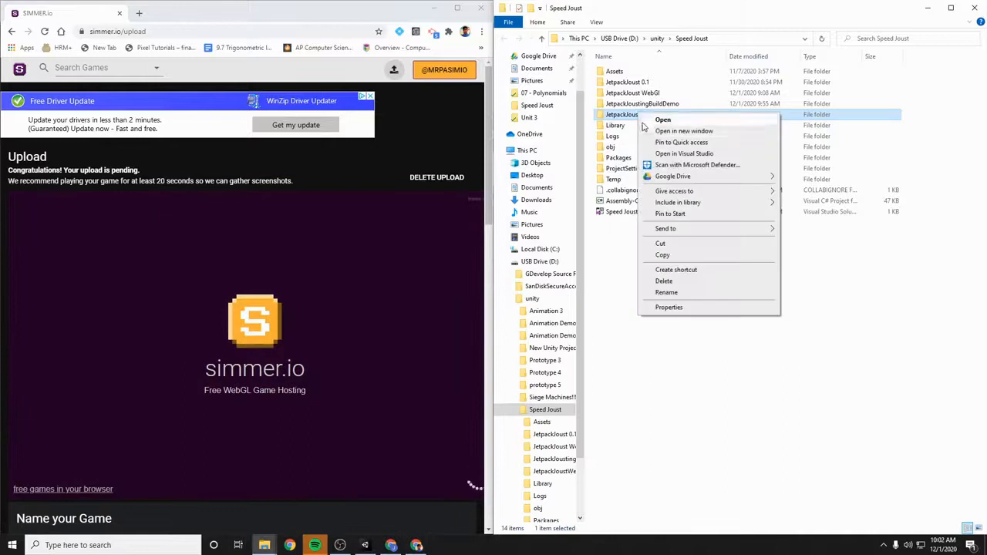
pyautogui.click(669, 307)
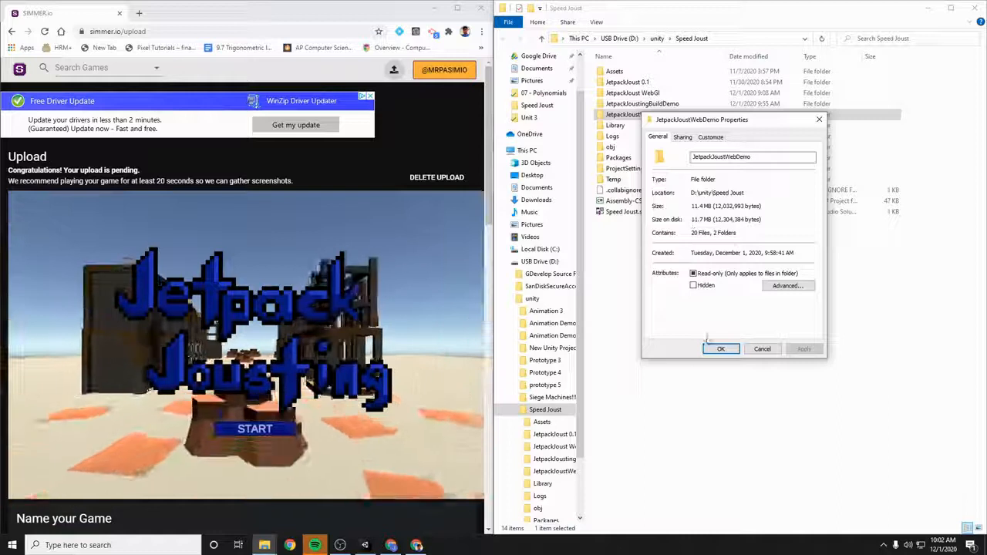
pyautogui.click(762, 349)
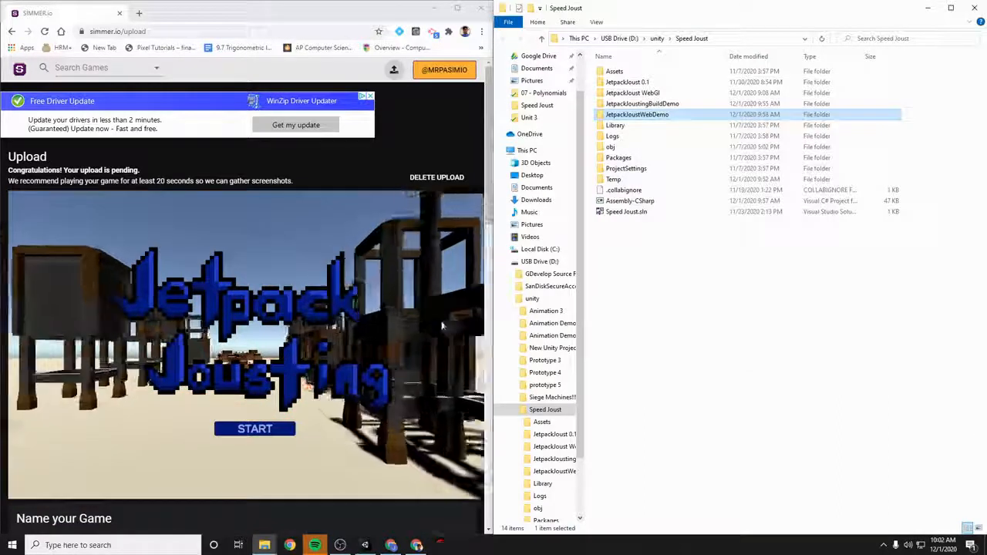
# - Start the uploaded Jetpack Jousting game on the upload page and playtest it, flying and steering the character
pyautogui.click(259, 430)
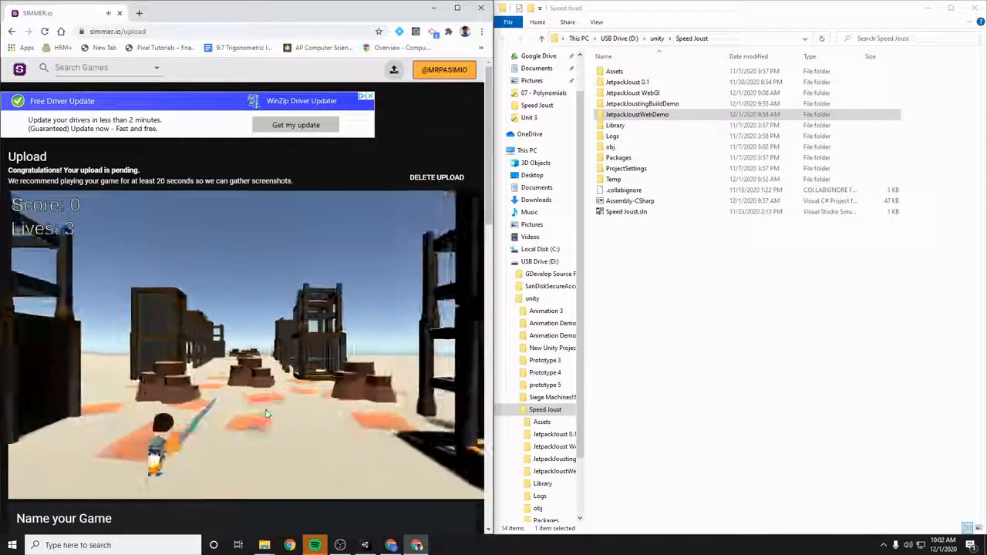
pyautogui.press('space')
pyautogui.press('Left')
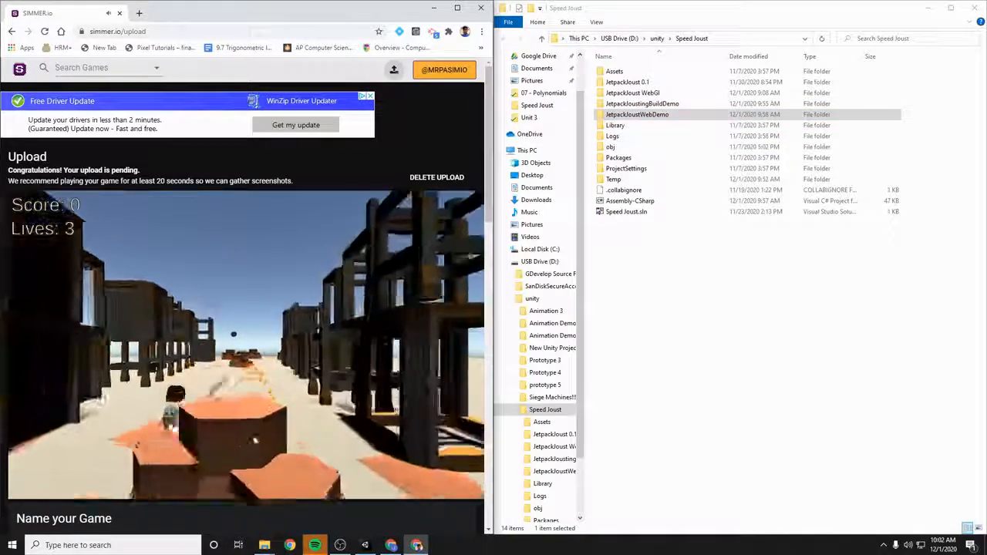
pyautogui.press('space')
pyautogui.press('Right')
pyautogui.press('space')
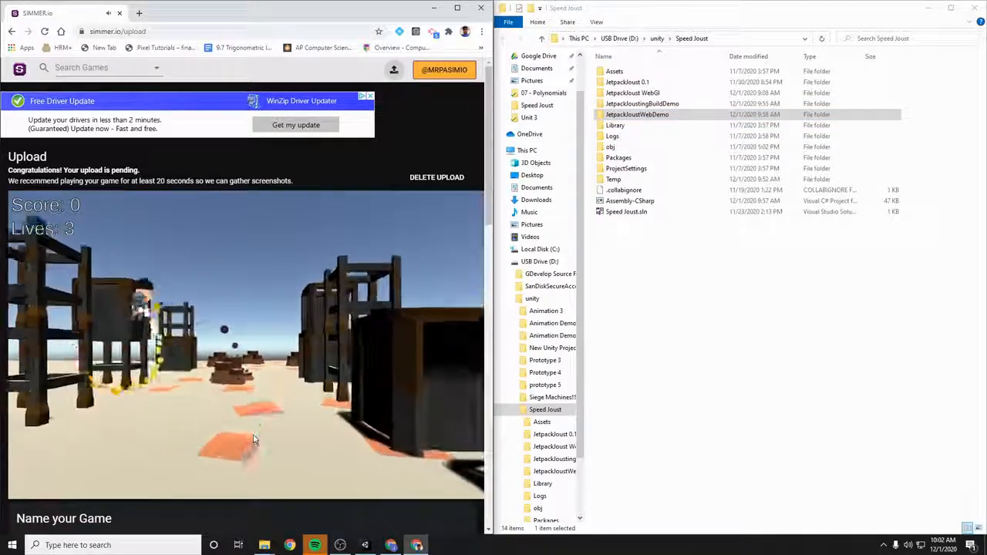
pyautogui.press('Left')
pyautogui.press('Right')
pyautogui.press('space')
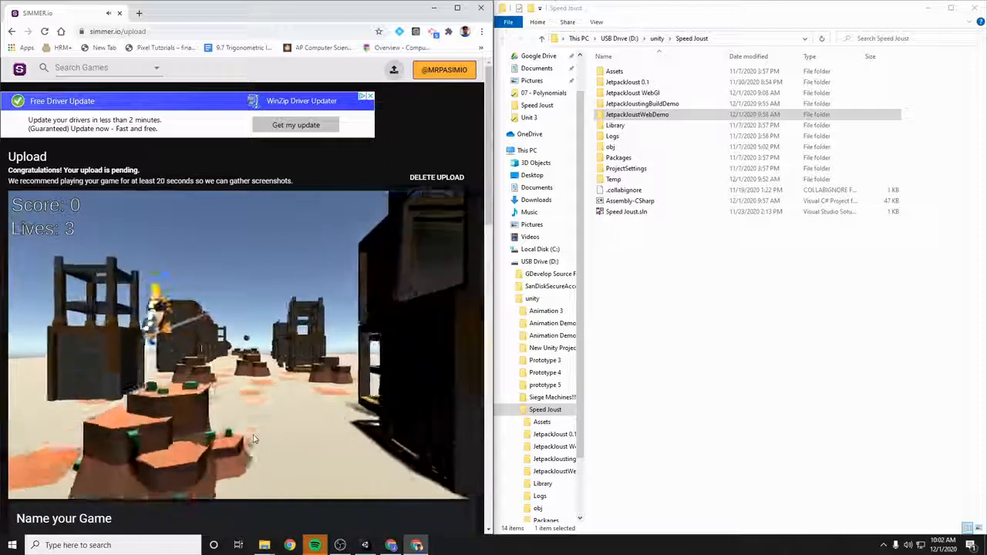
pyautogui.press('Left')
pyautogui.press('space')
pyautogui.press('Left')
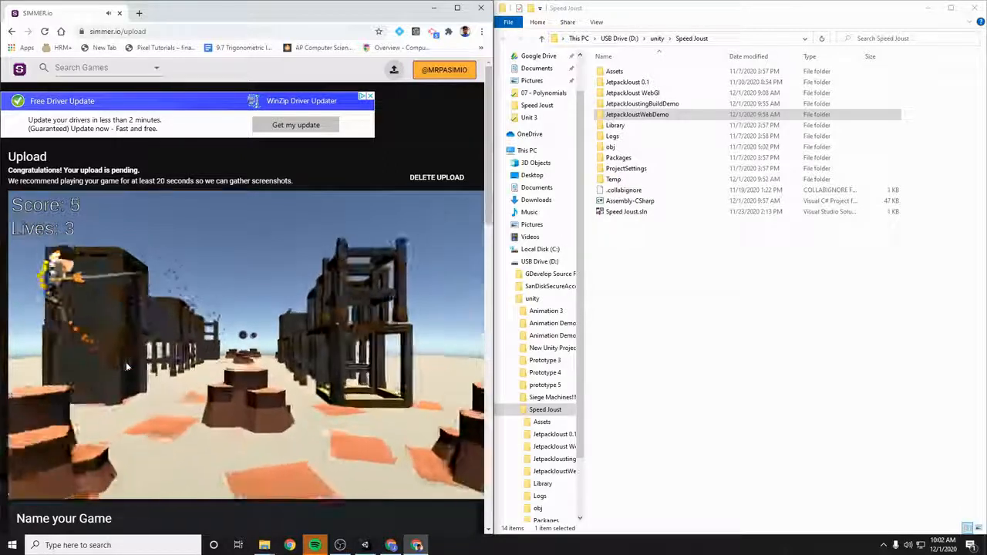
pyautogui.press('Right')
# - Maximize the browser window and review the game preview and the naming, URL and listing options on the upload page
pyautogui.click(458, 8)
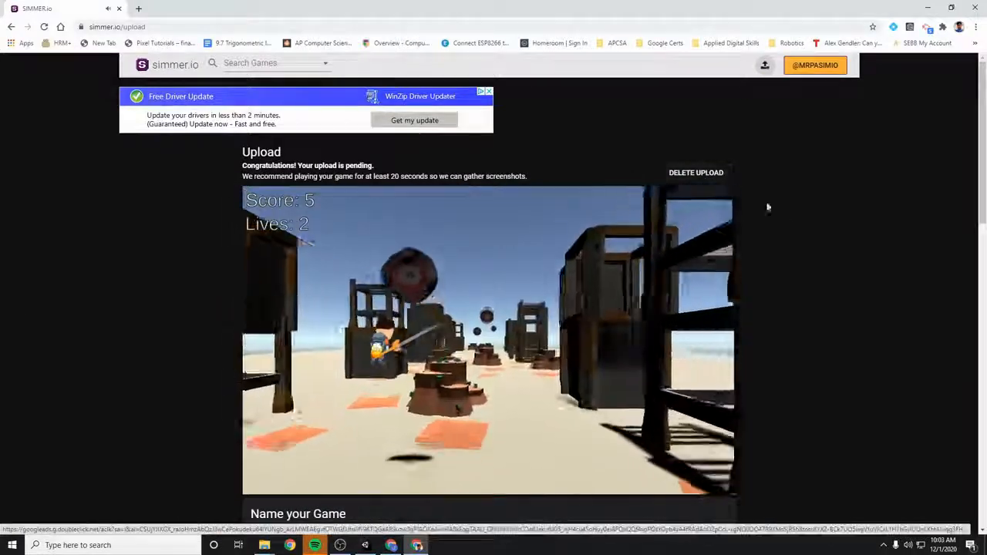
pyautogui.scroll(-1, 785, 223)
pyautogui.scroll(-2, 784, 221)
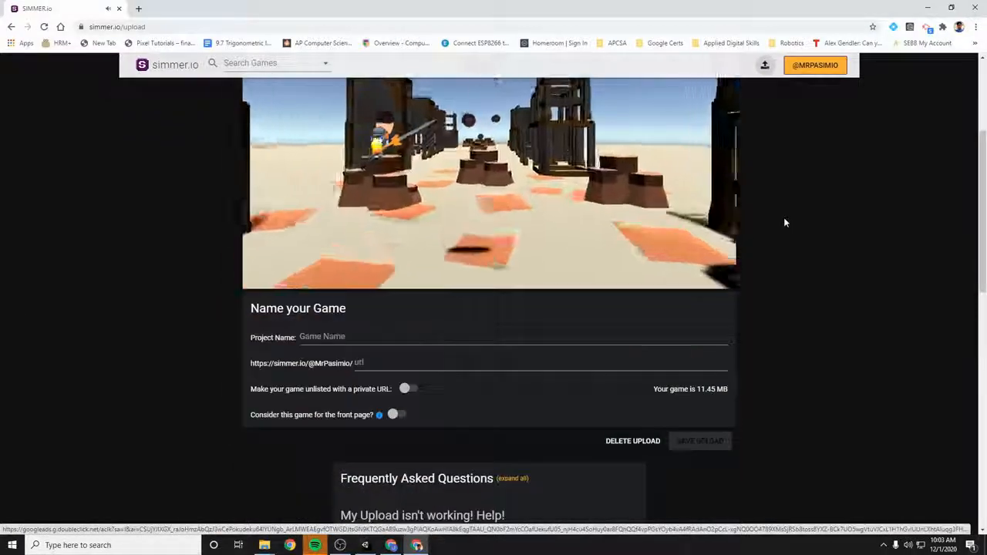
pyautogui.scroll(-1, 784, 220)
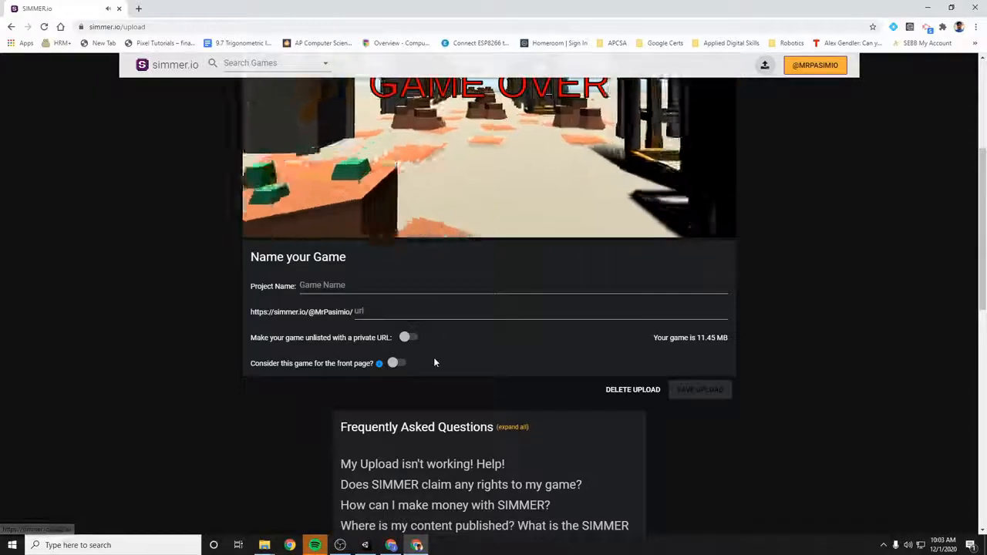
pyautogui.scroll(-1, 434, 358)
pyautogui.scroll(3, 402, 246)
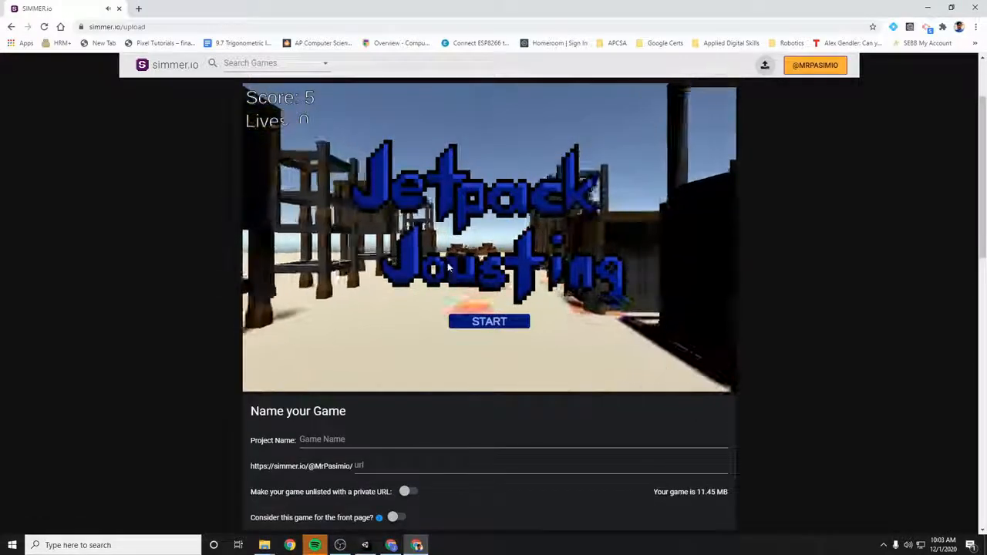
pyautogui.scroll(-1, 162, 270)
pyautogui.scroll(1, 164, 275)
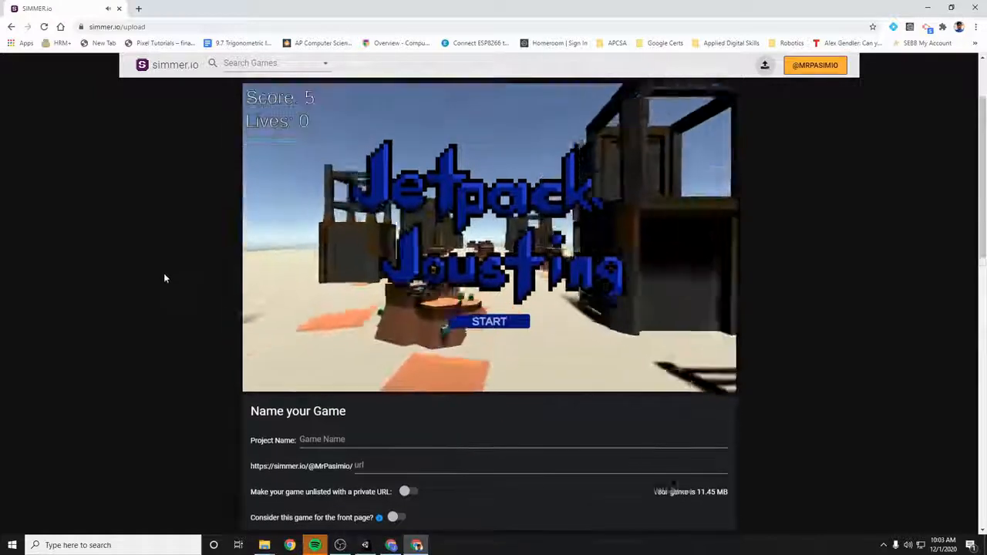